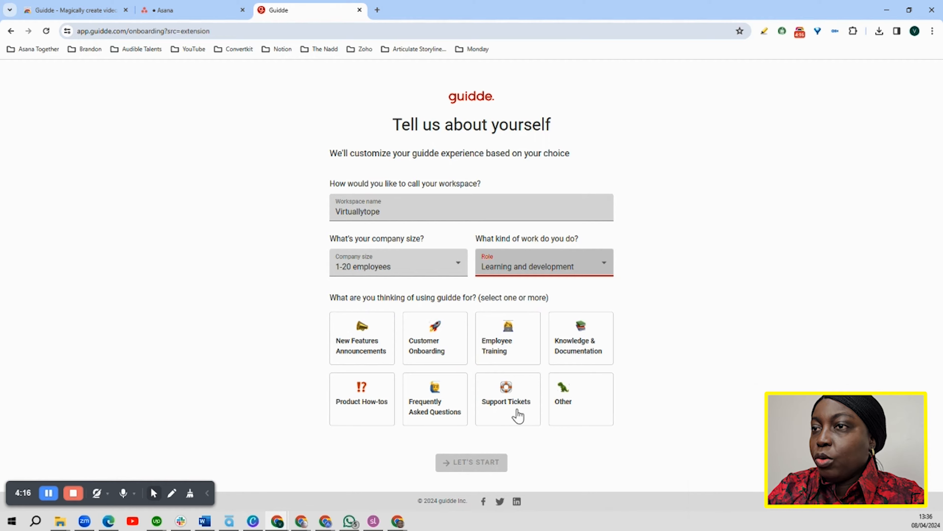
Select Knowledge & Documentation, Product How-tos, Customer Onboarding and Employee Training as intended uses and submit the onboarding form
left_click(577, 351)
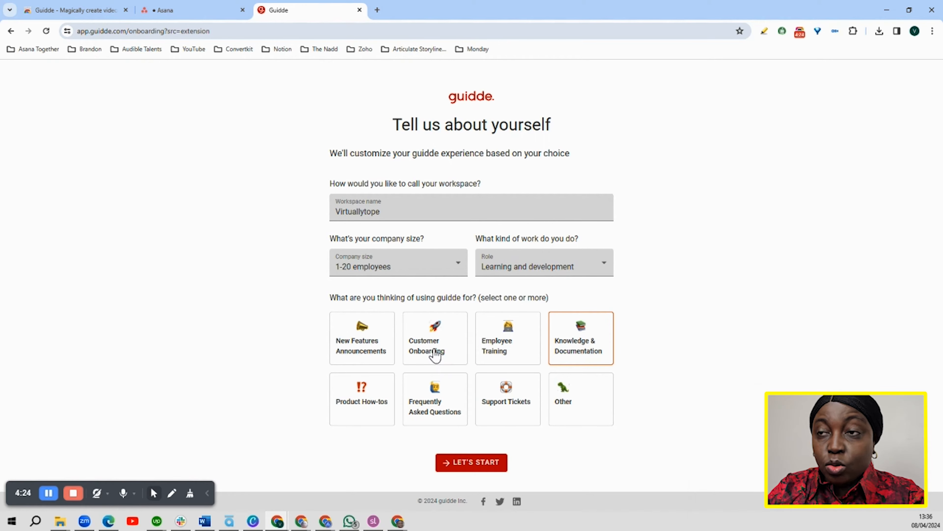
left_click(374, 413)
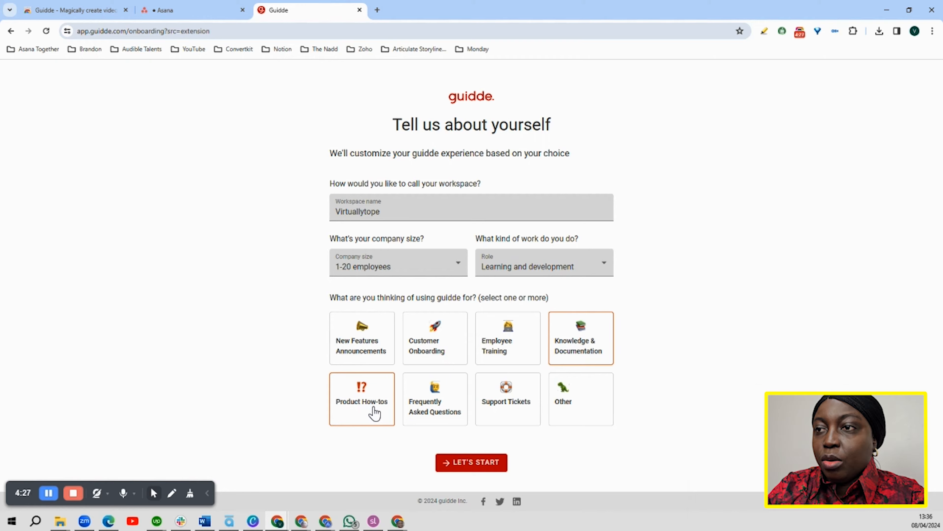
left_click(438, 354)
left_click(507, 345)
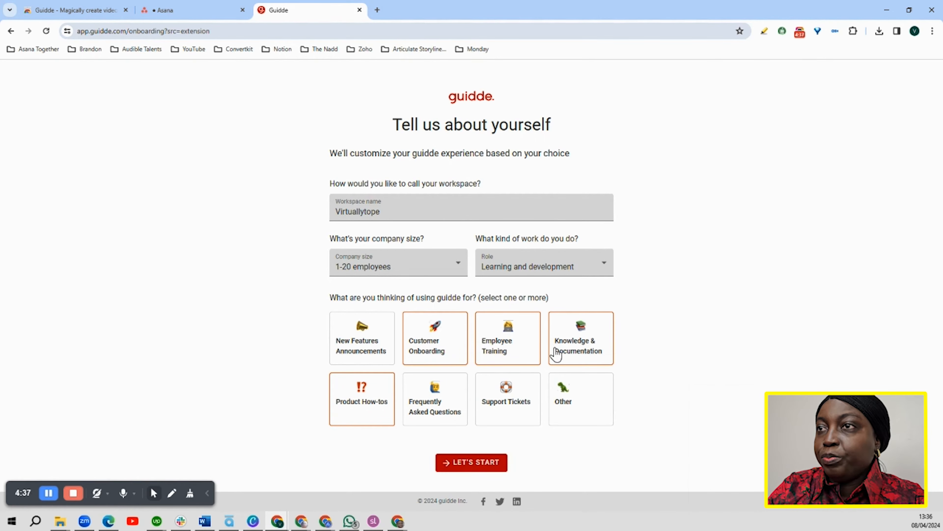
left_click(479, 462)
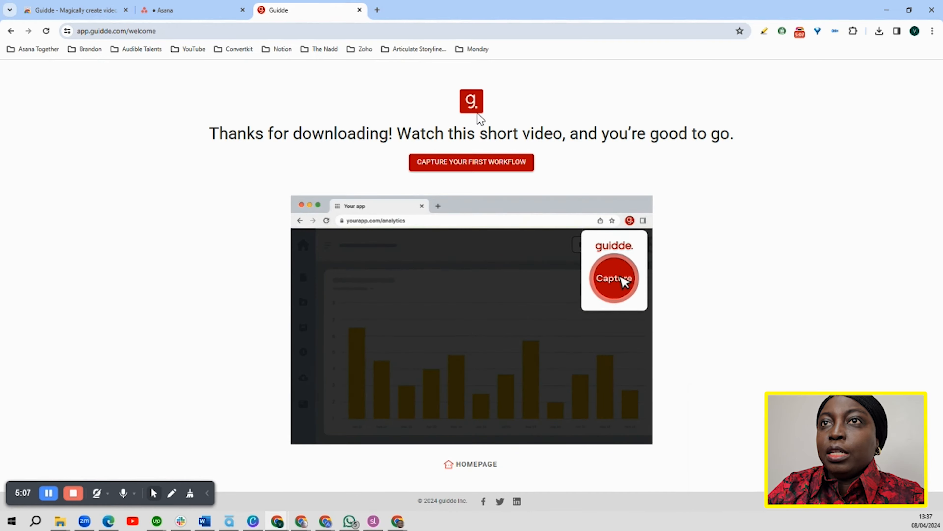
Start a first workflow capture in Guidde and set the content type to Product How-tos
left_click(174, 14)
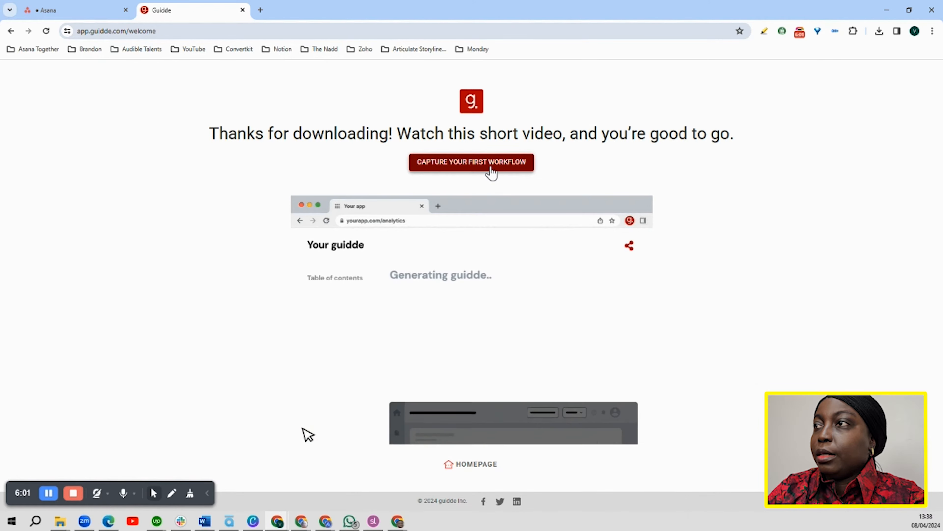
left_click(479, 164)
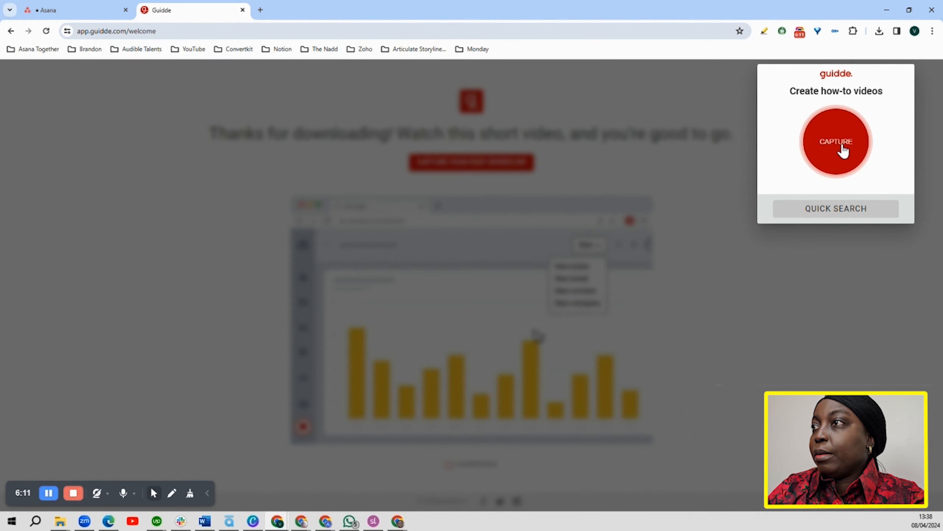
left_click(843, 149)
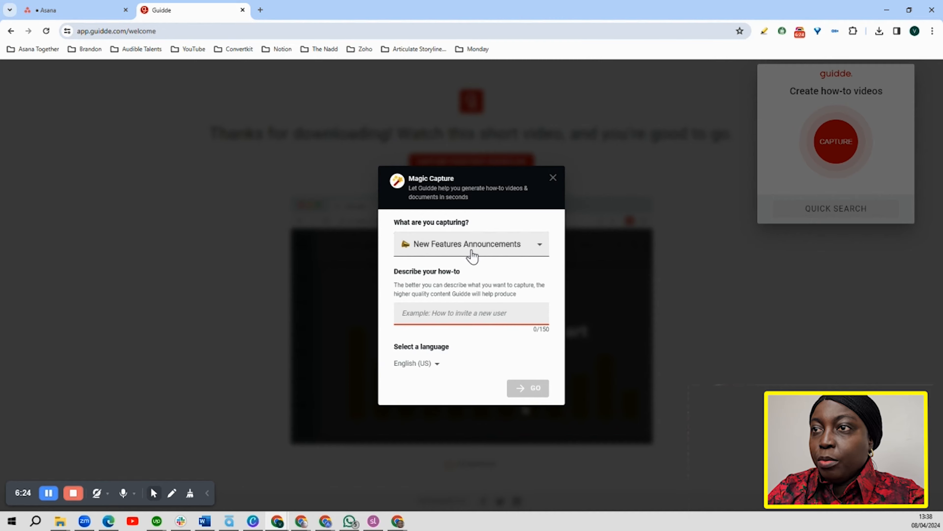
left_click(540, 246)
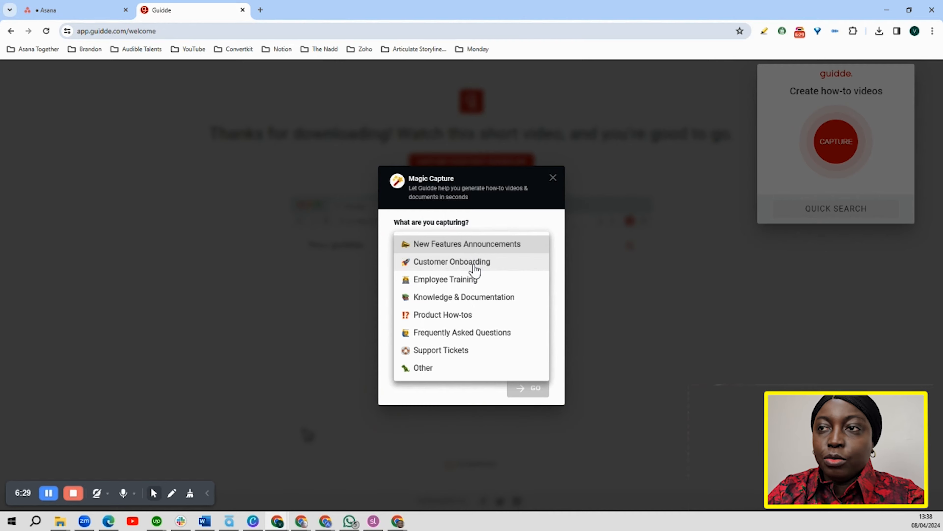
left_click(475, 319)
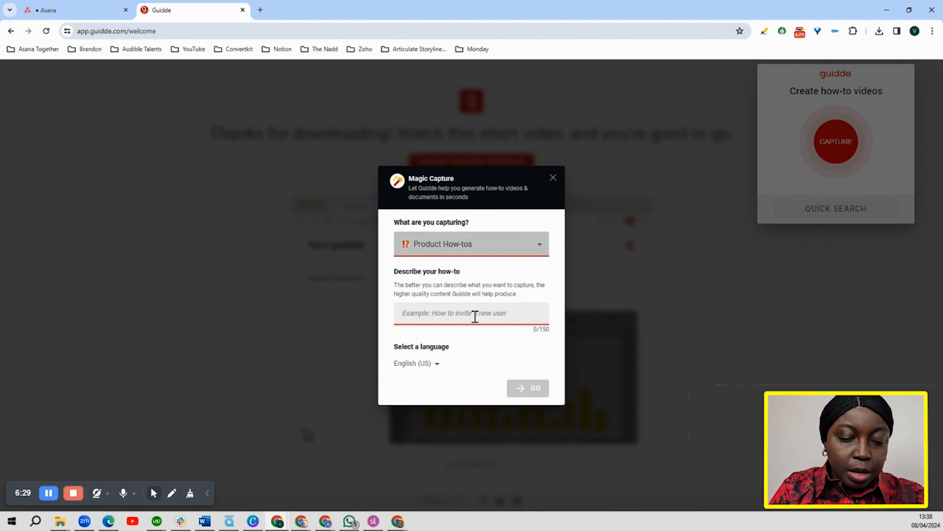
Describe the how-to as "How to create a task on Asana" and start the Magic Capture
left_click(426, 317)
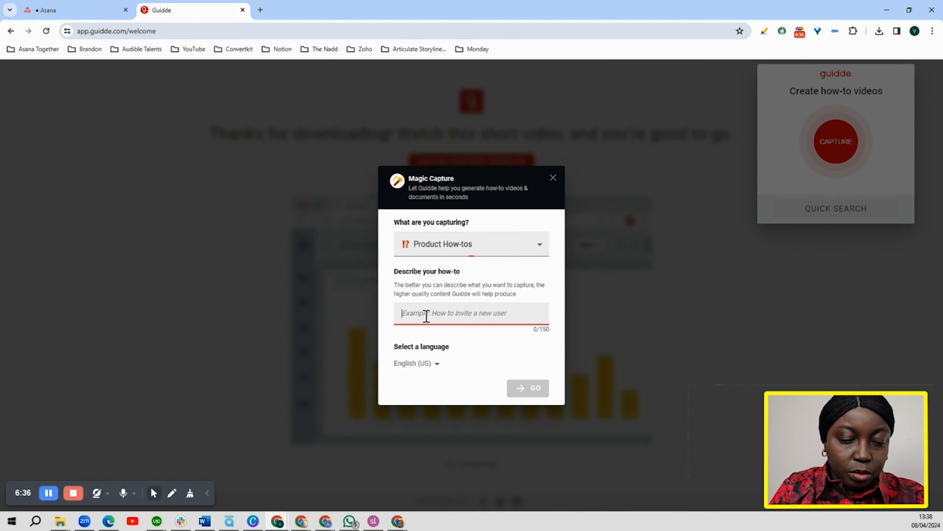
type("How ")
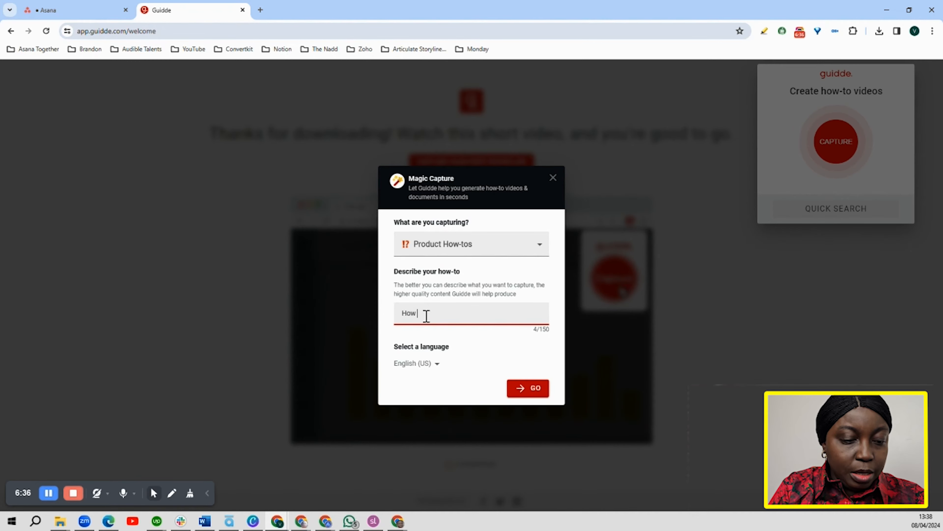
type("to create")
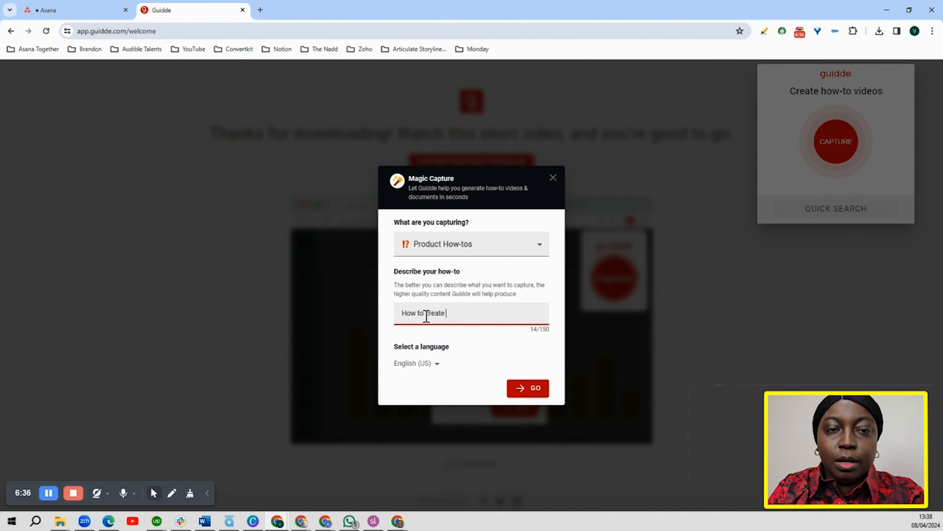
type(" a task")
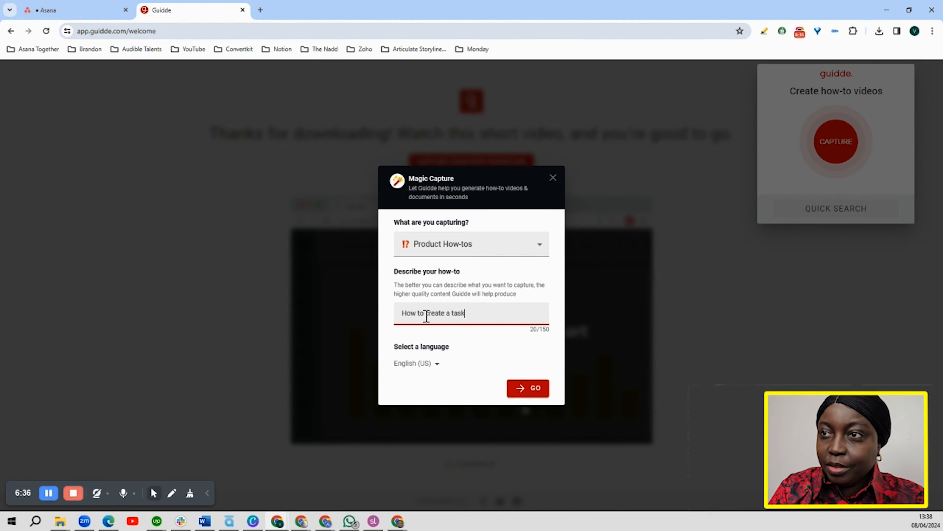
type(" on Asana")
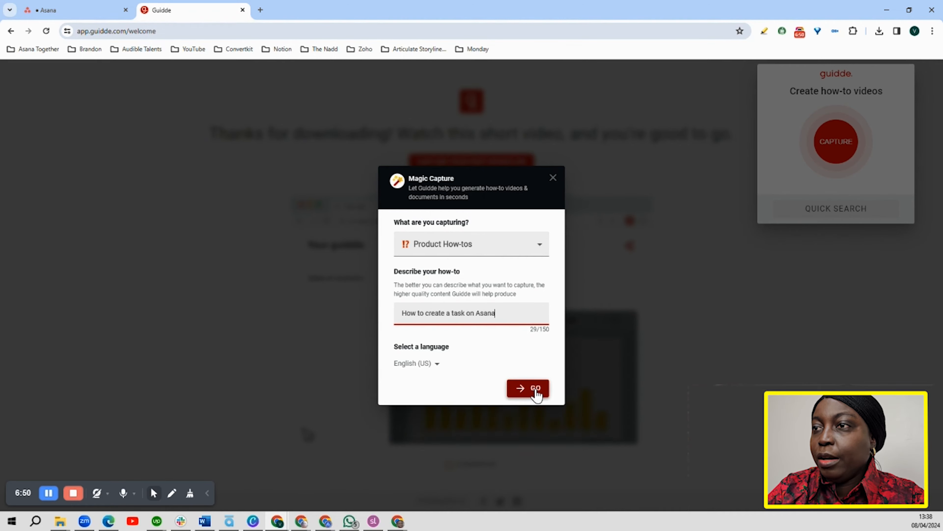
left_click(536, 390)
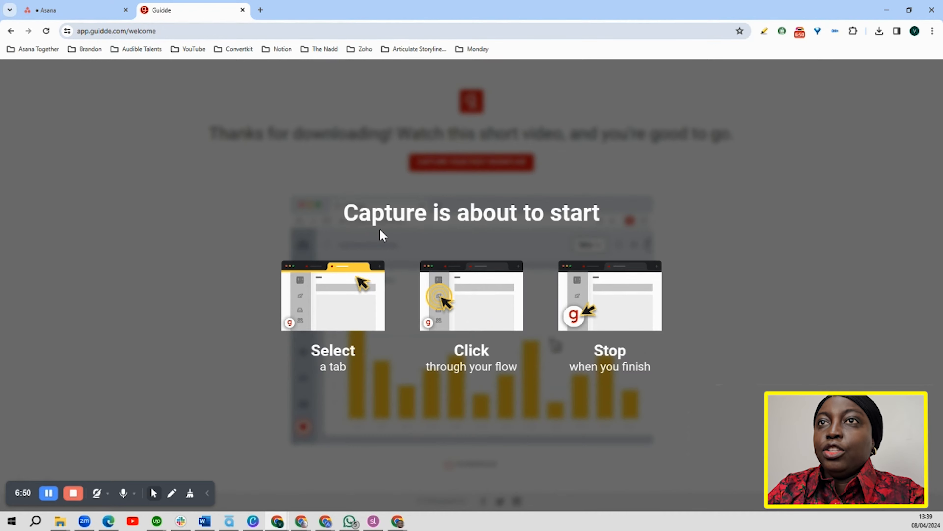
Switch to Asana, add "Task 2" to the To do section of the Guidde SOP project, and finish the capture
left_click(82, 10)
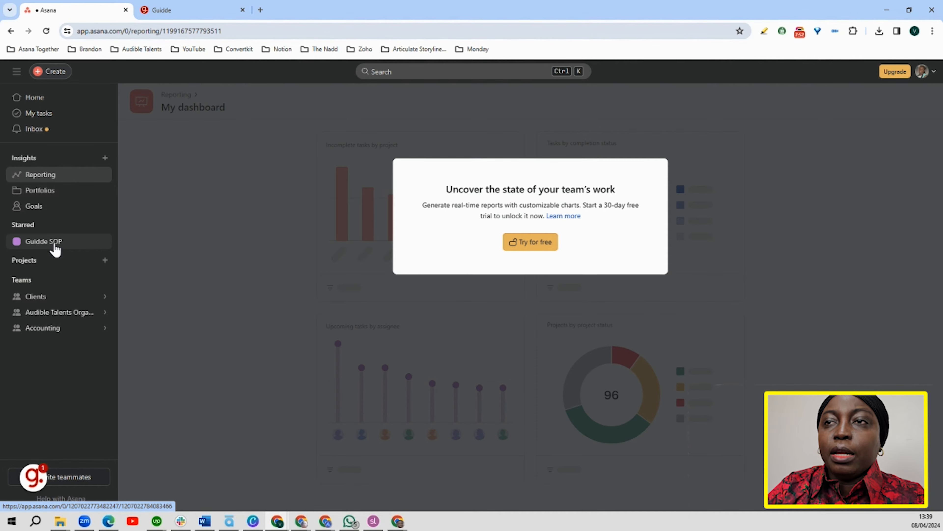
left_click(54, 244)
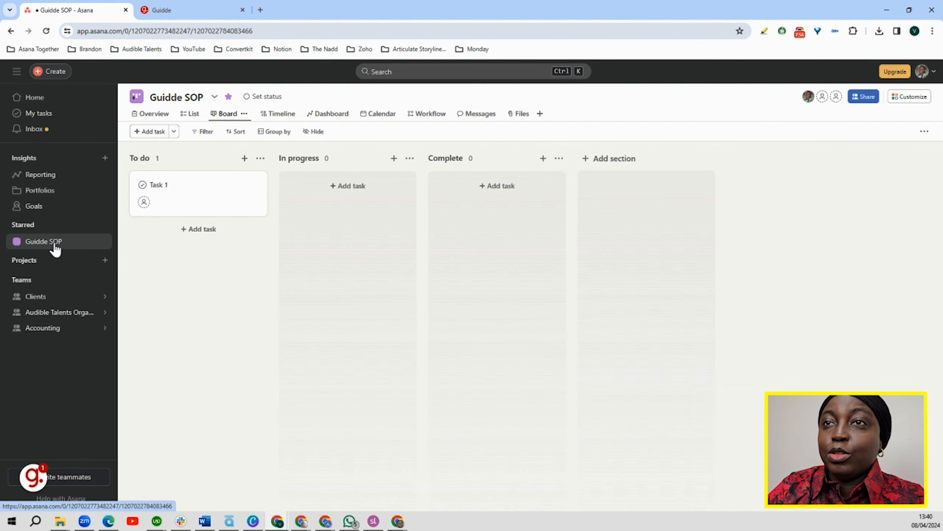
left_click(195, 231)
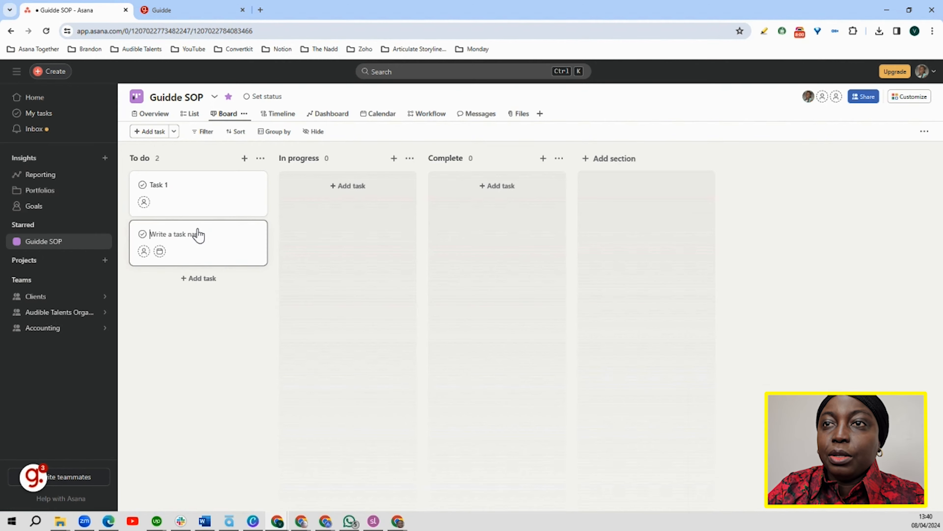
type("Task 2")
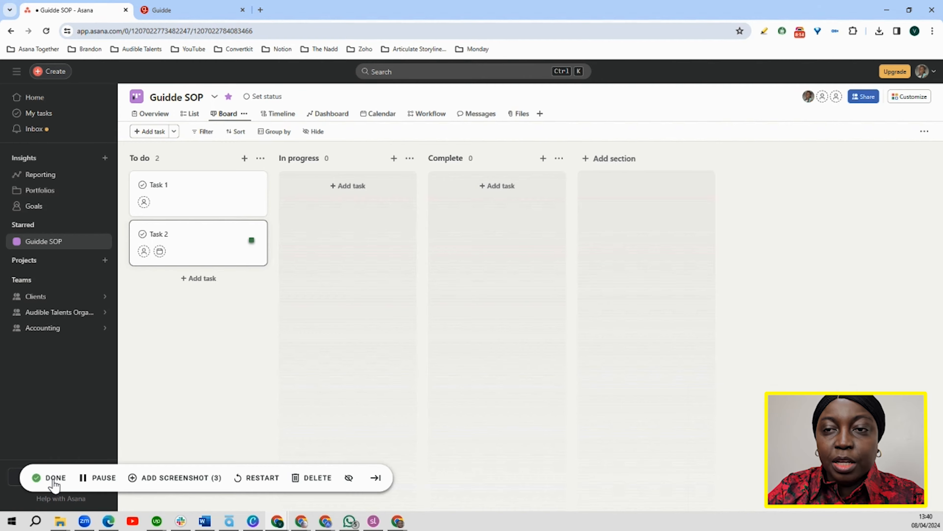
left_click(54, 480)
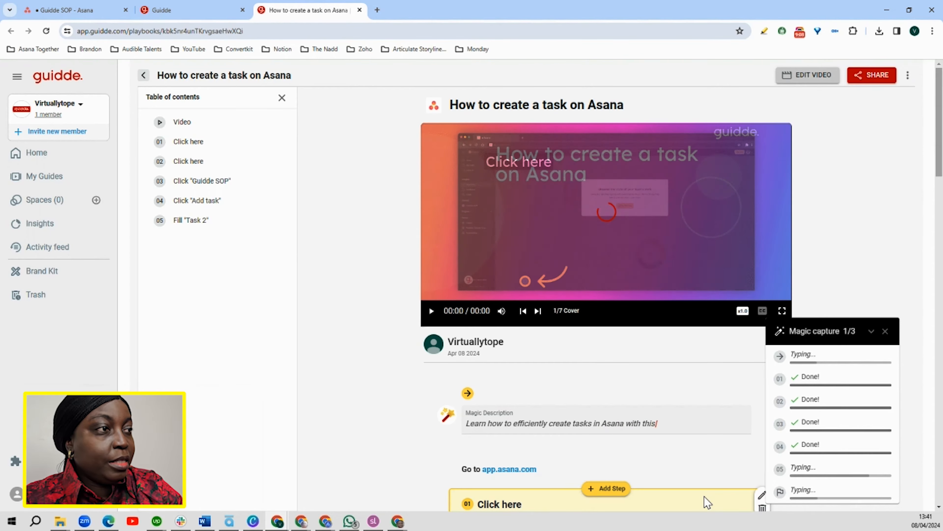
Review the generated guide's video, description and first captured steps for anything unnecessary
scroll(847, 483, "down", 2)
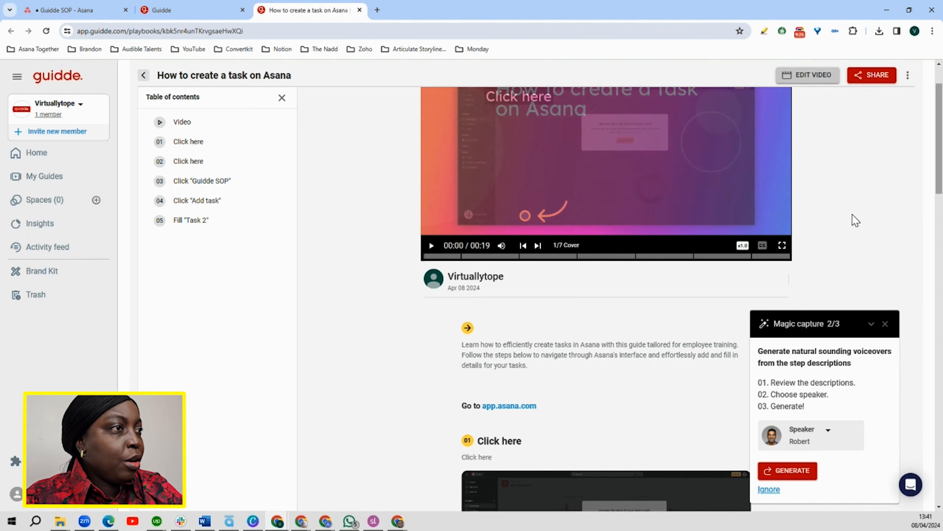
scroll(867, 226, "up", 2)
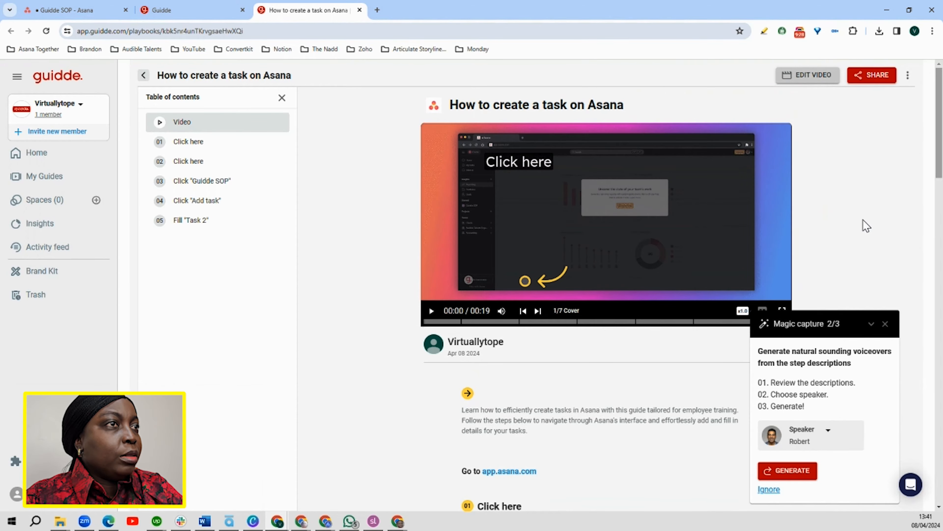
scroll(554, 434, "down", 3)
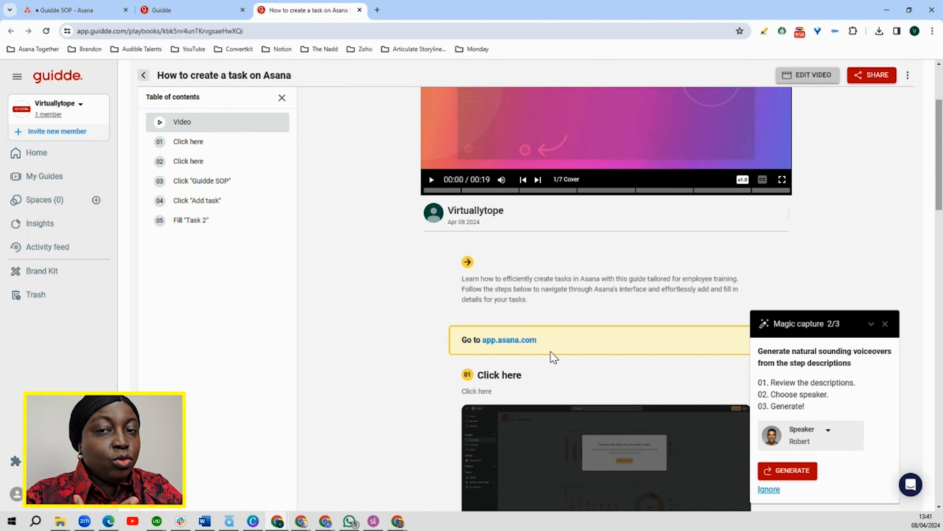
scroll(545, 343, "up", 3)
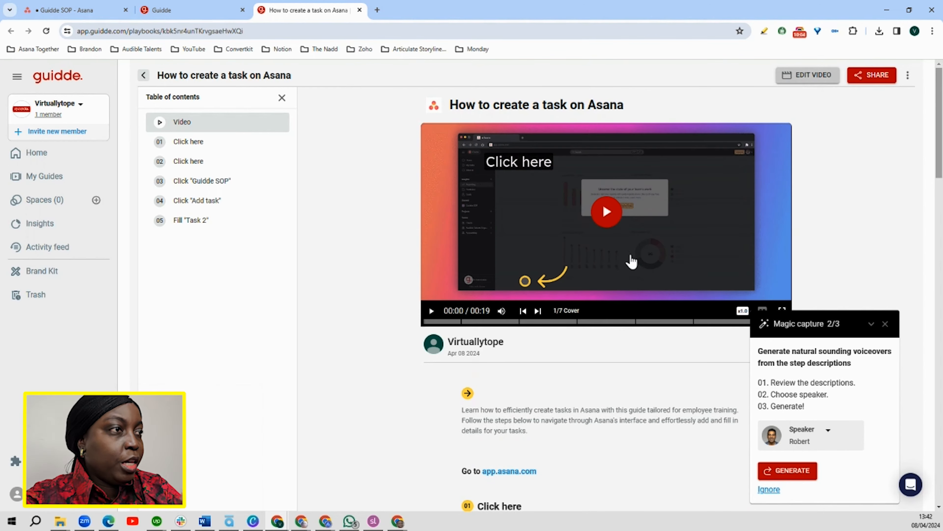
scroll(653, 301, "down", 5)
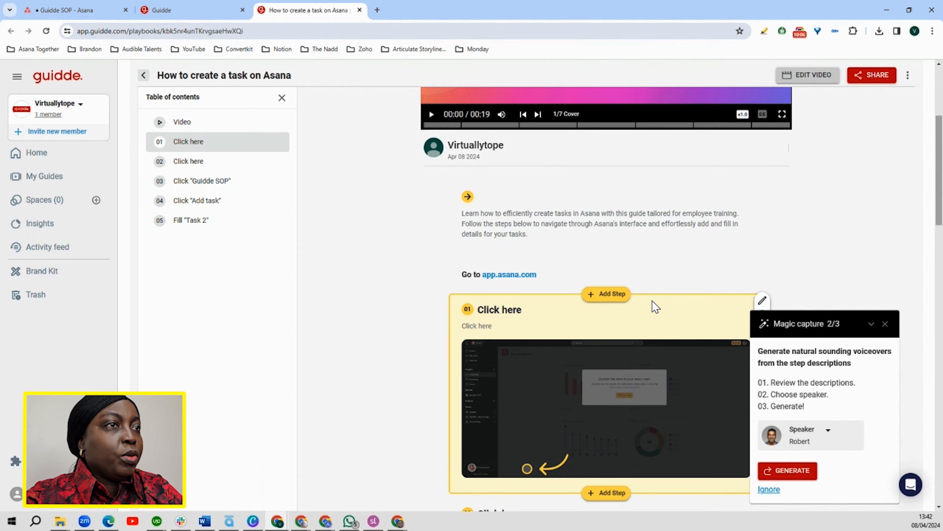
scroll(655, 306, "down", 5)
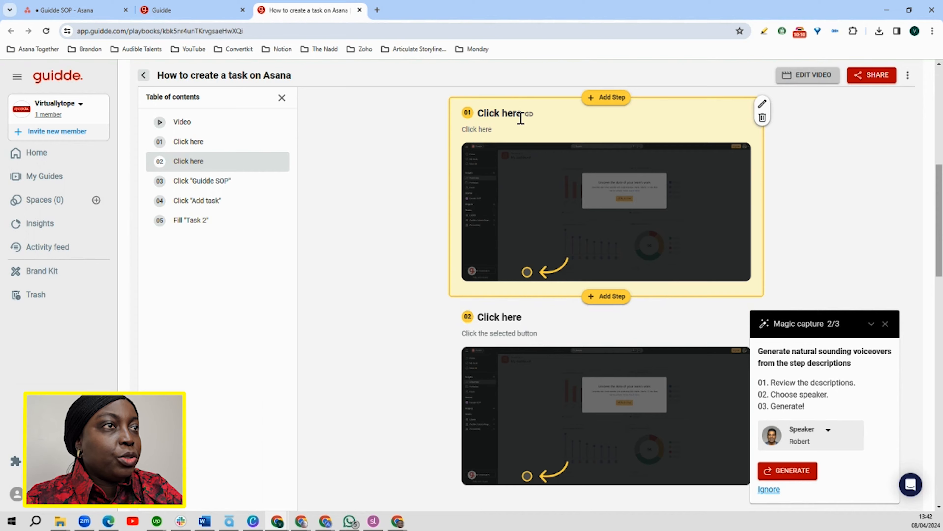
scroll(657, 231, "up", 2)
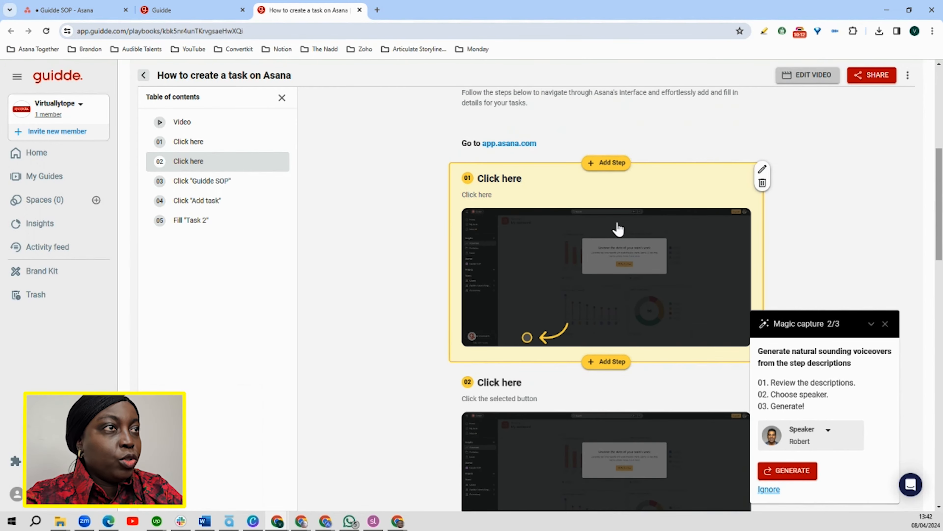
scroll(538, 238, "down", 3)
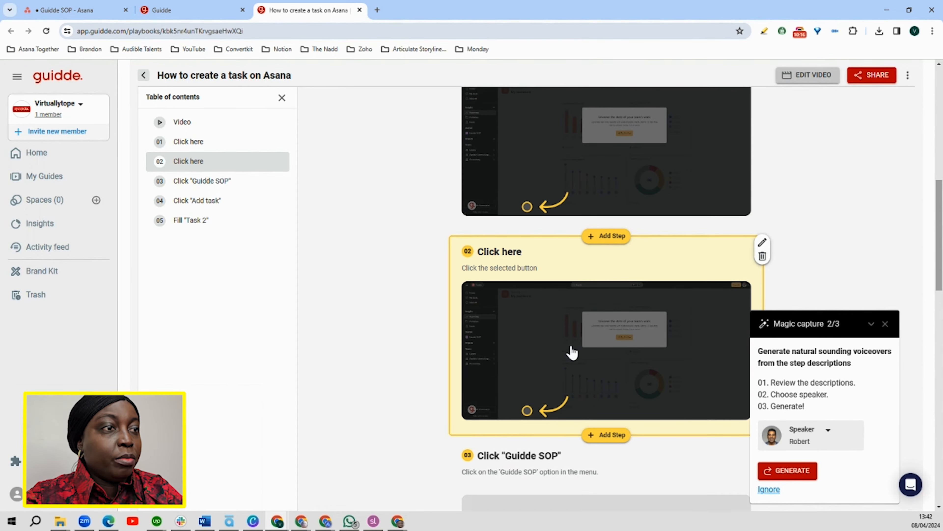
Delete the two "Click here" steps at the start of the guide
scroll(489, 261, "up", 2)
left_click(762, 119)
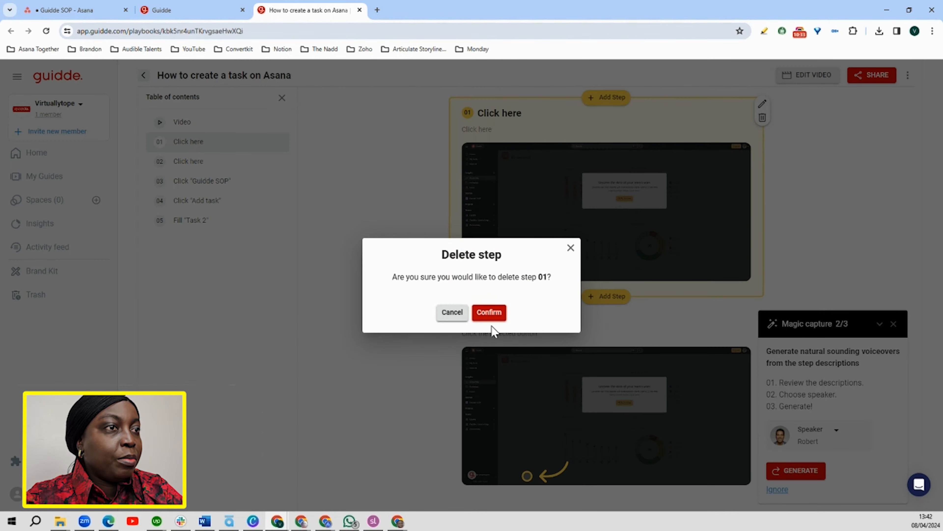
left_click(489, 316)
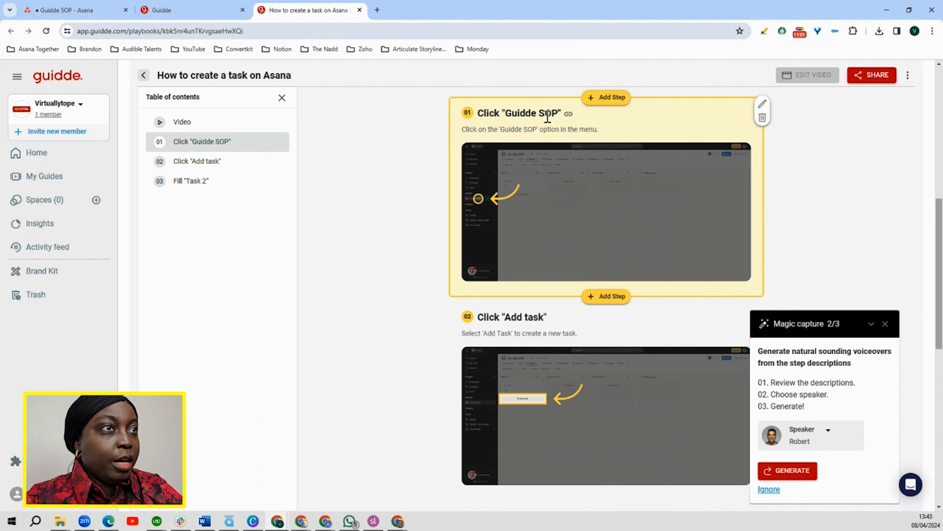
Rename the guide's third step, Fill "Task 2", as "Fill in task information"
scroll(548, 117, "up", 4)
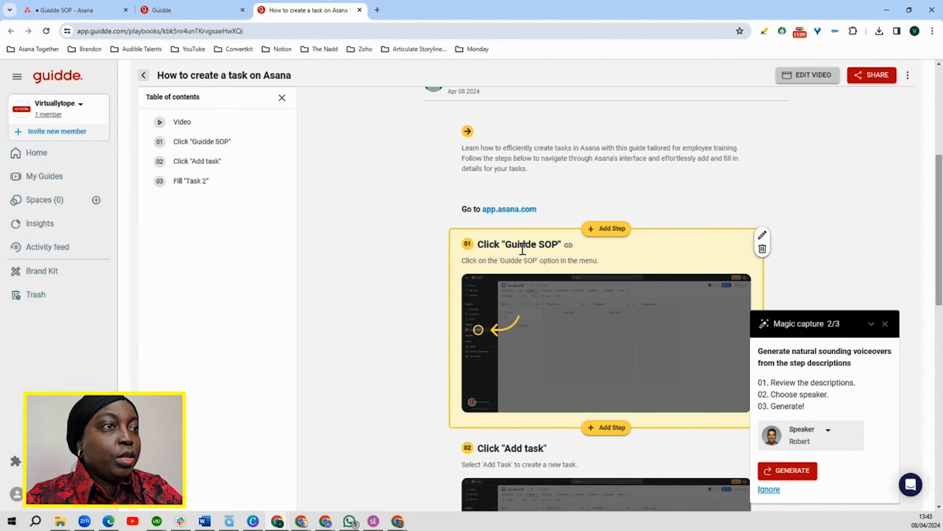
scroll(584, 263, "down", 2)
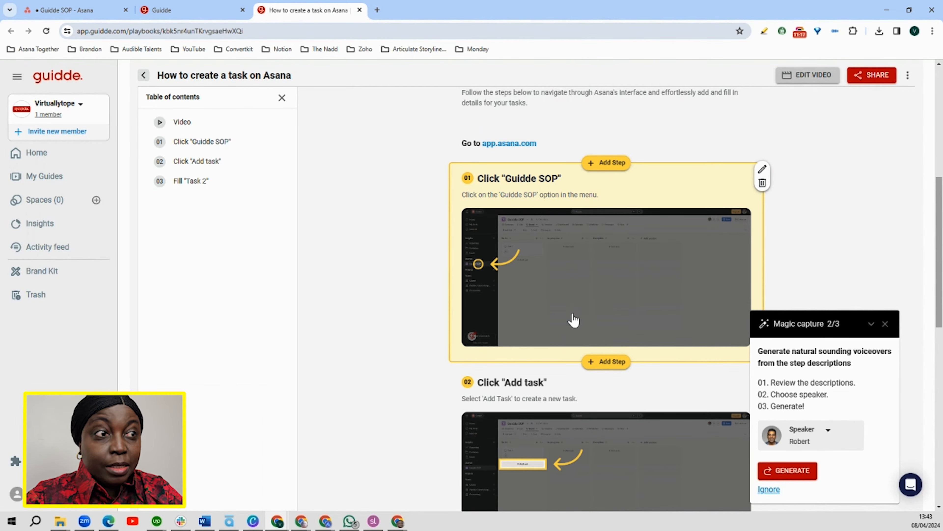
scroll(576, 321, "down", 5)
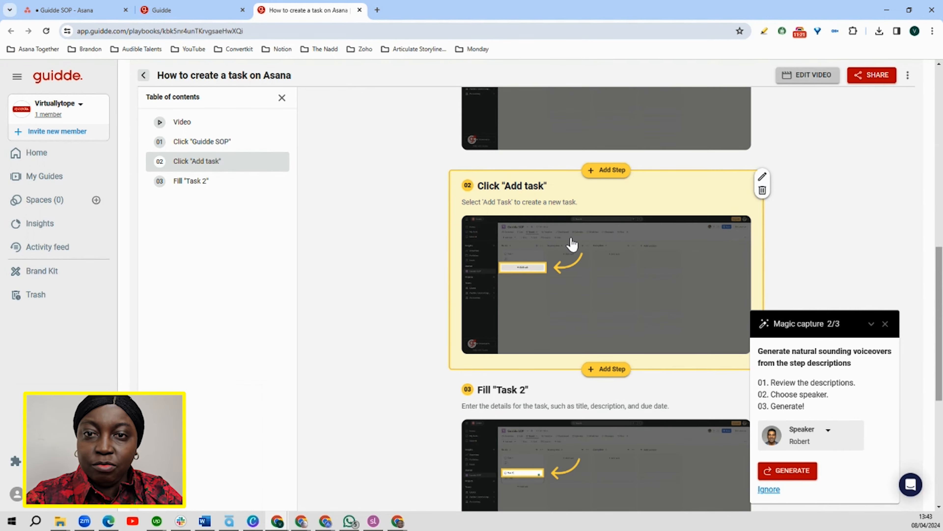
scroll(600, 267, "down", 4)
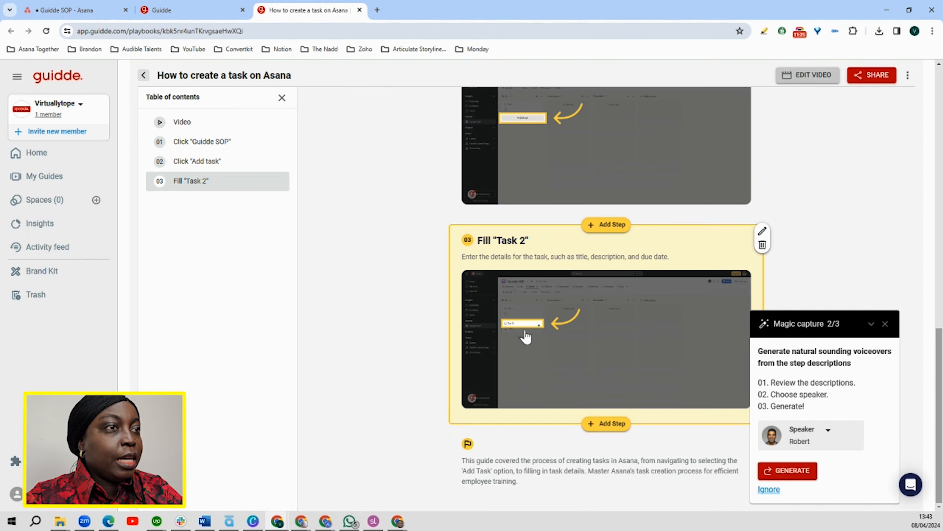
left_click(762, 231)
left_click_drag(508, 271, 480, 272)
type("in task infor")
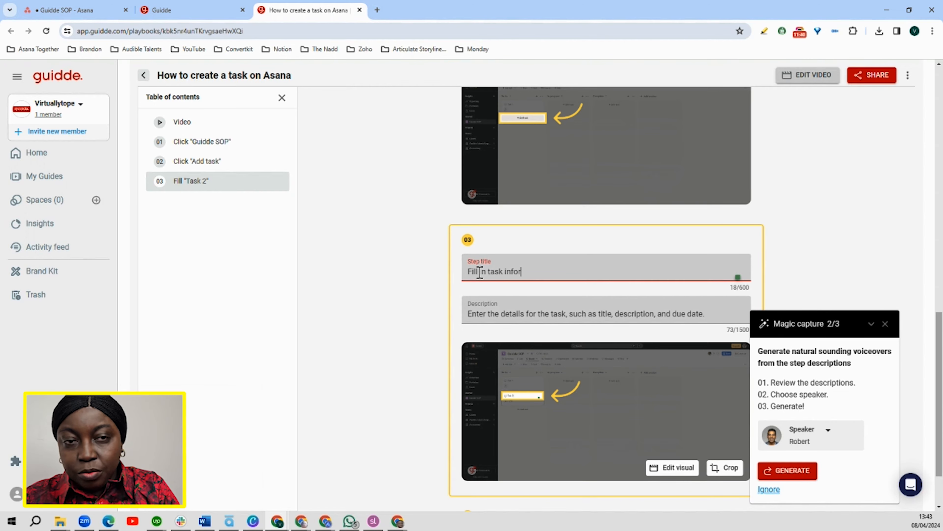
type("mation")
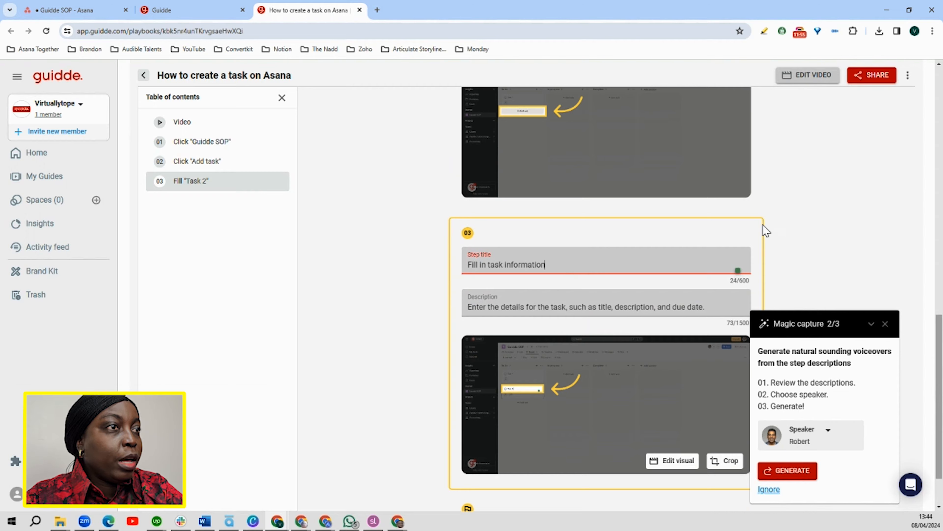
left_click(791, 230)
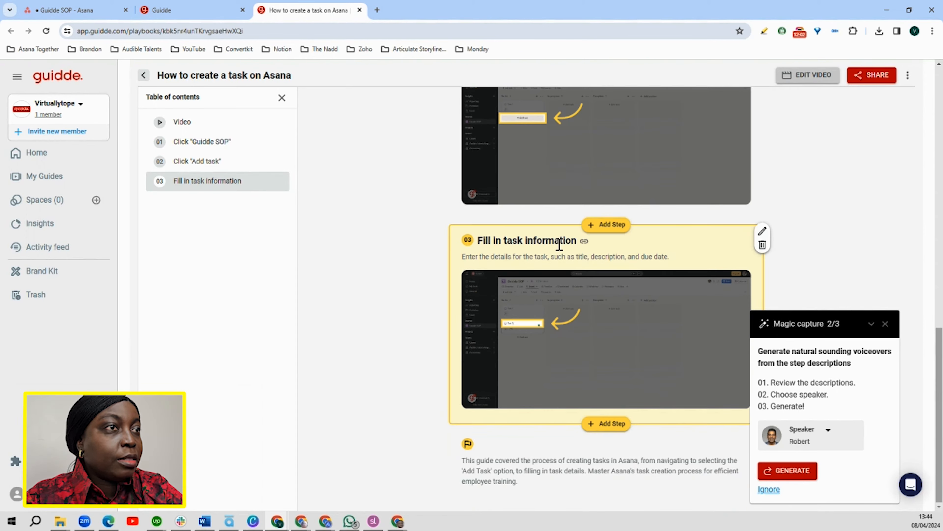
Generate voiceovers from the step descriptions with the speaker Robert, sampling that voice first, and play the guide's video
scroll(600, 308, "up", 10)
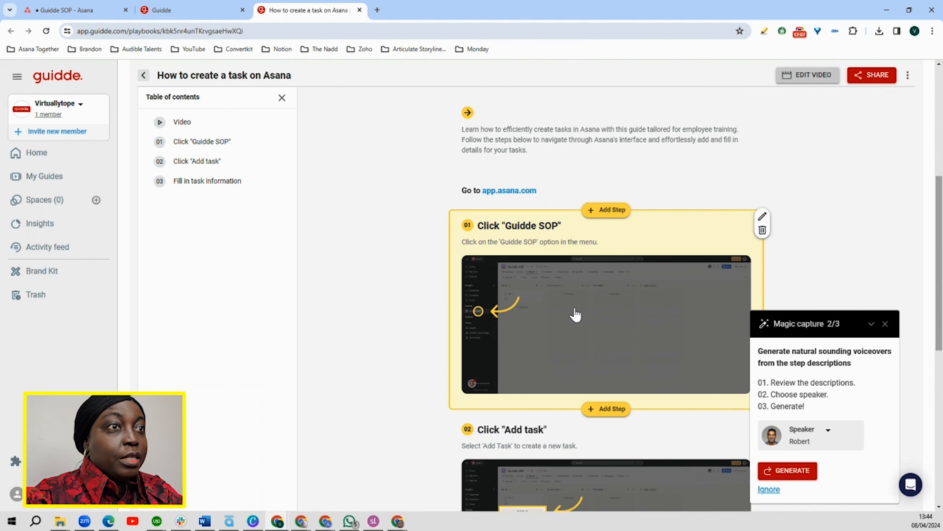
scroll(576, 314, "down", 6)
scroll(575, 312, "up", 5)
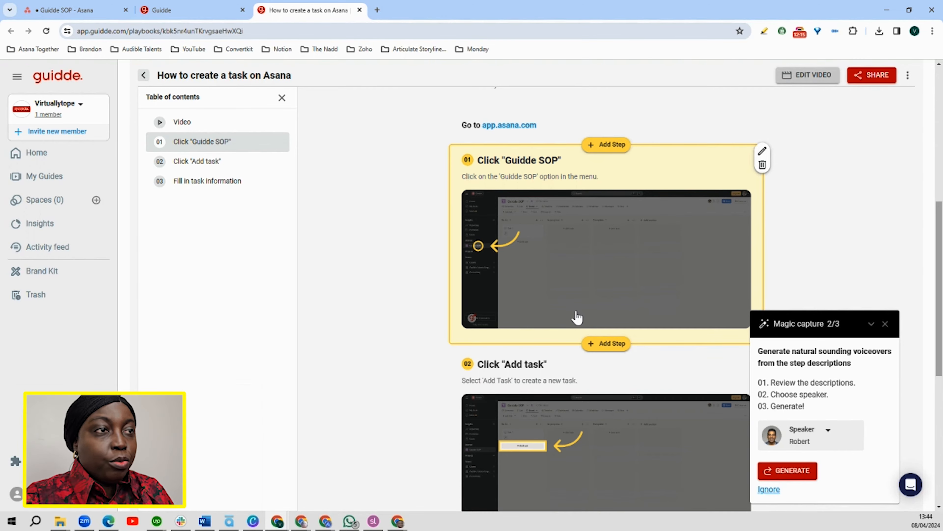
scroll(577, 317, "up", 7)
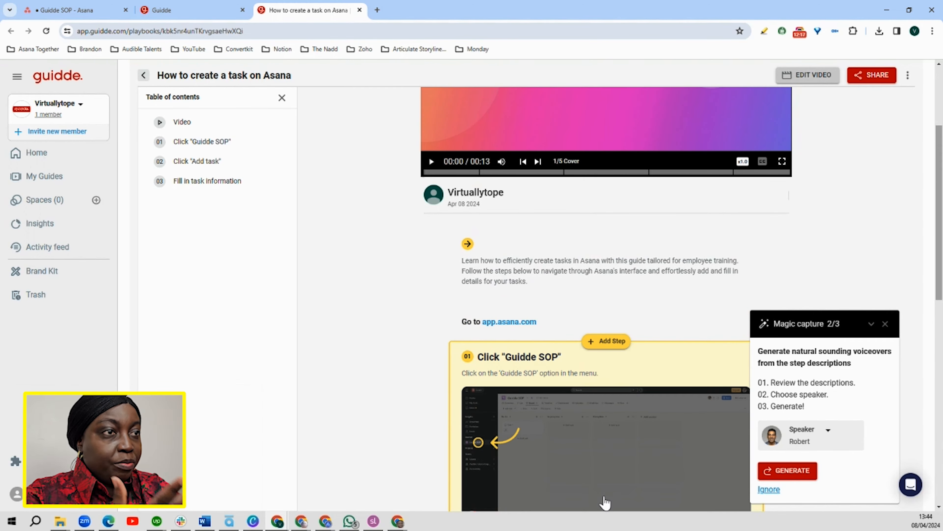
scroll(546, 230, "up", 3)
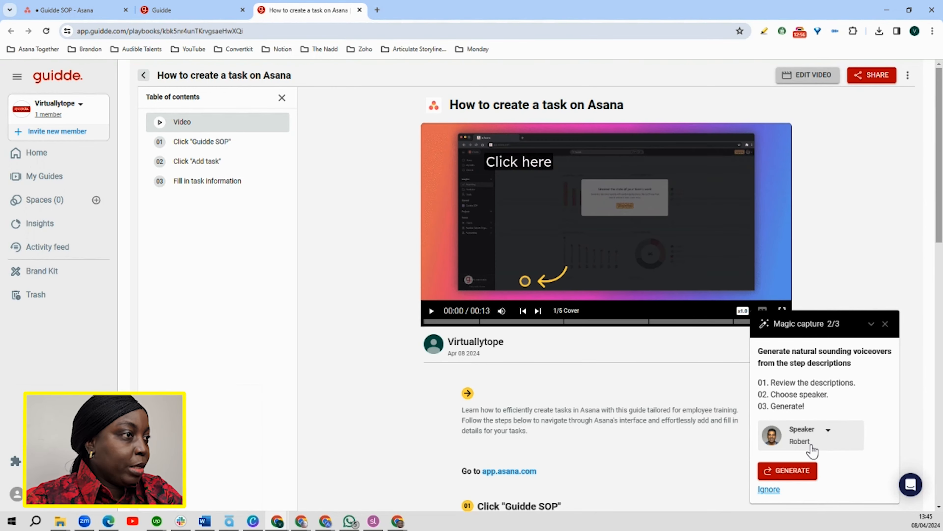
left_click(828, 435)
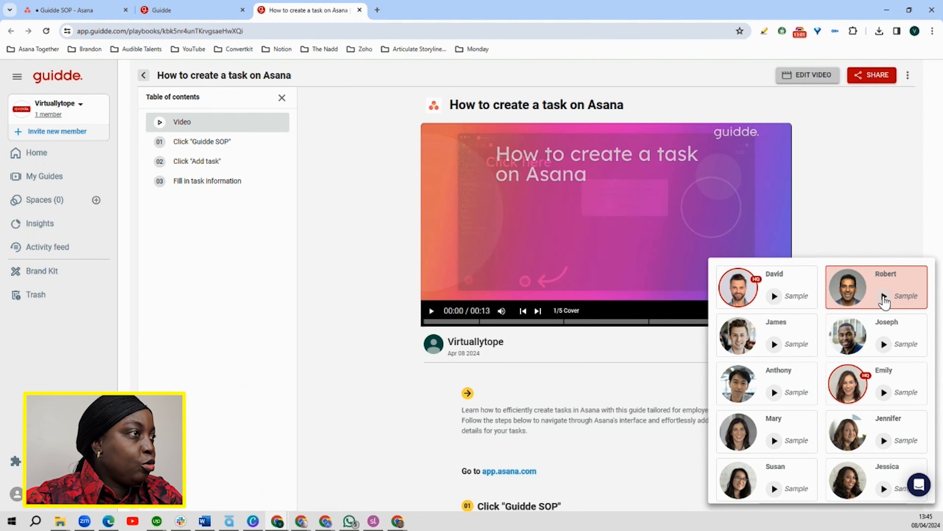
left_click(883, 296)
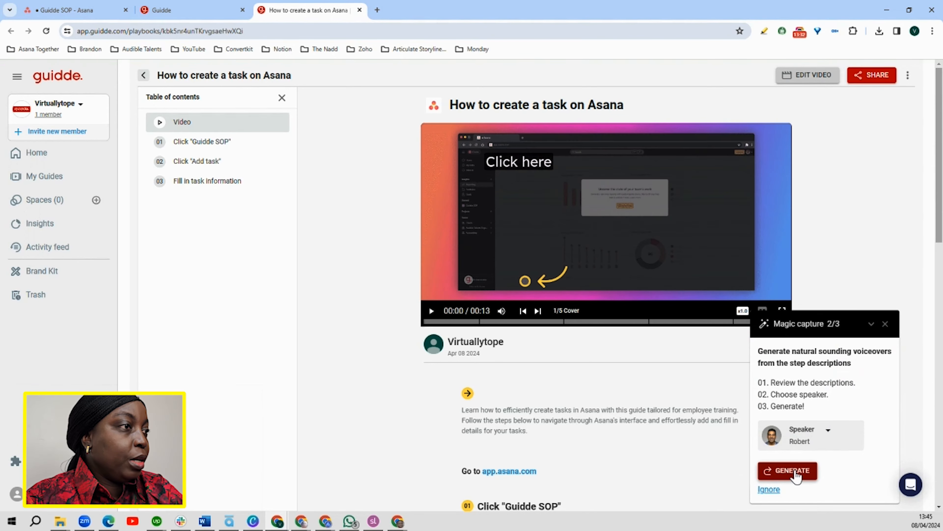
left_click(795, 472)
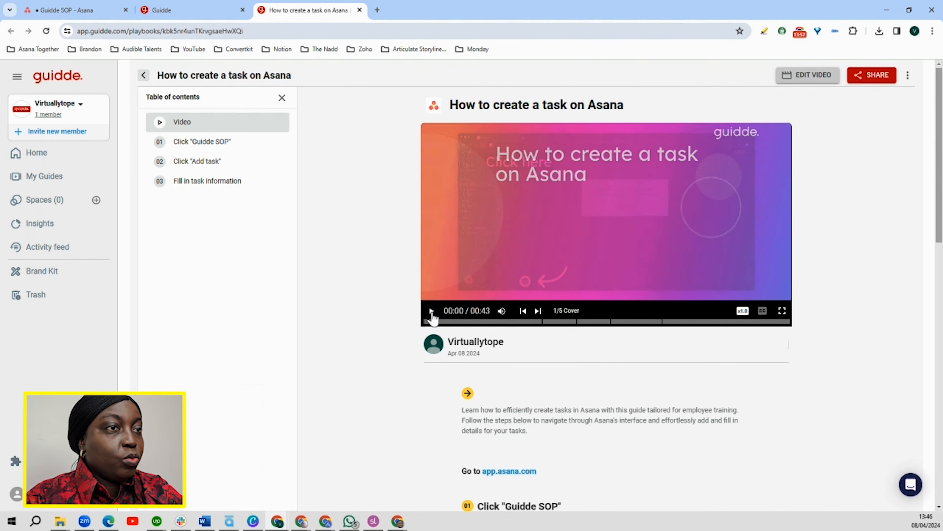
left_click(431, 311)
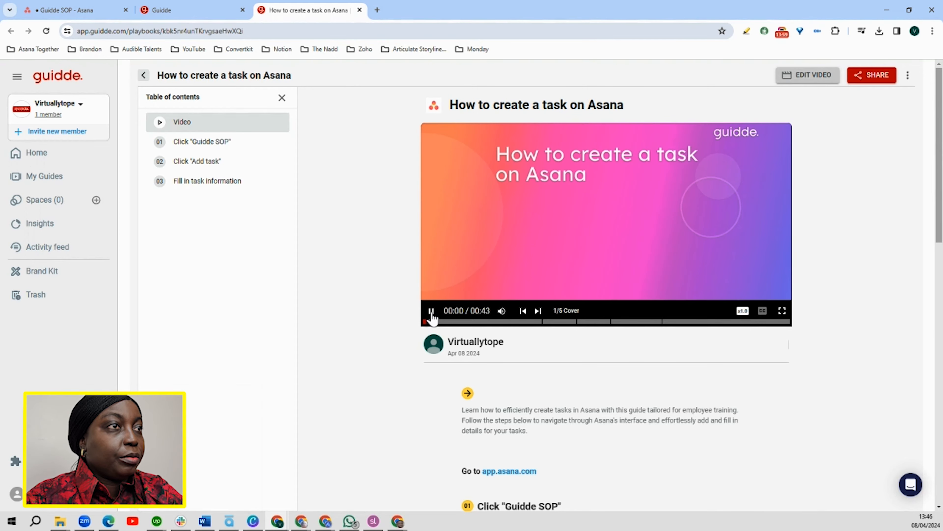